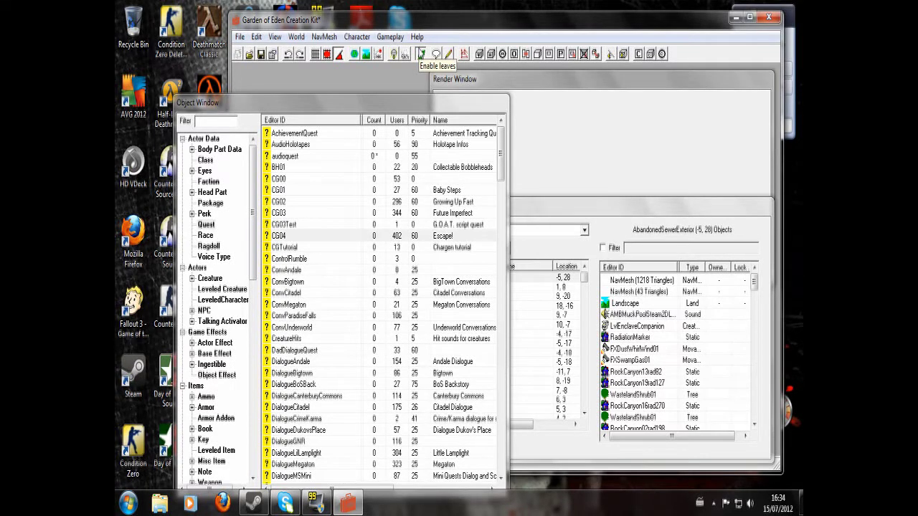
Step: Locate the audionpc entry among the NPC objects
left_click(422, 55)
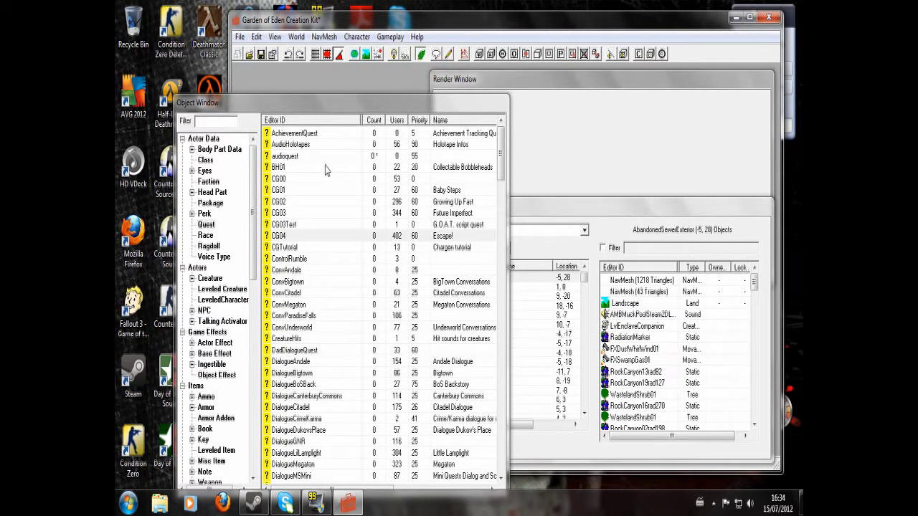
left_click(204, 311)
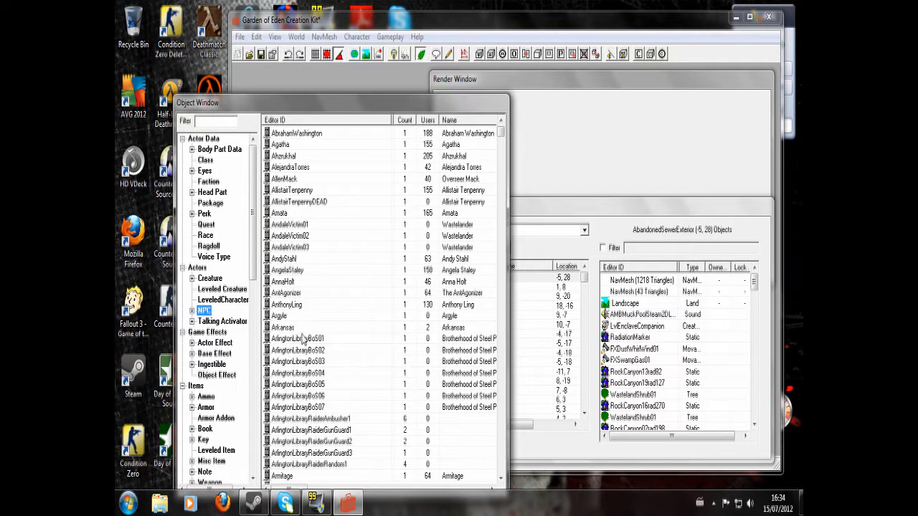
left_click(302, 339)
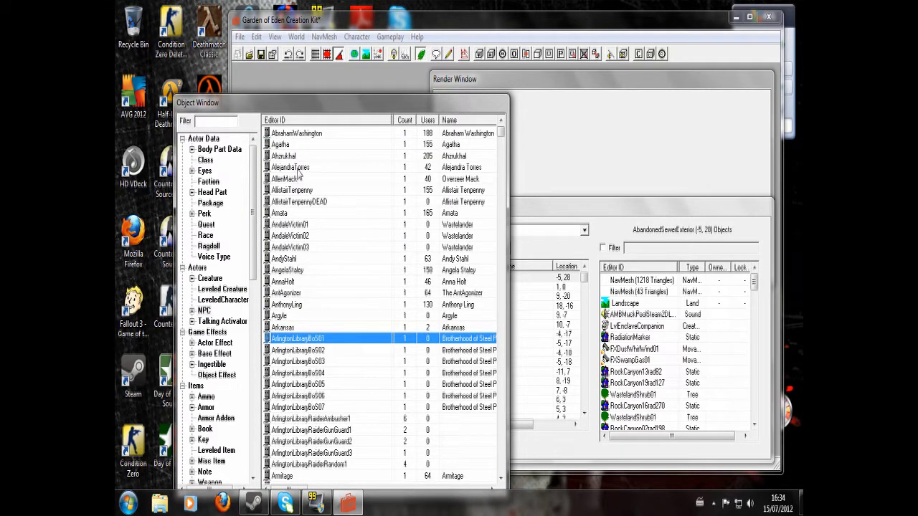
type("audionpc")
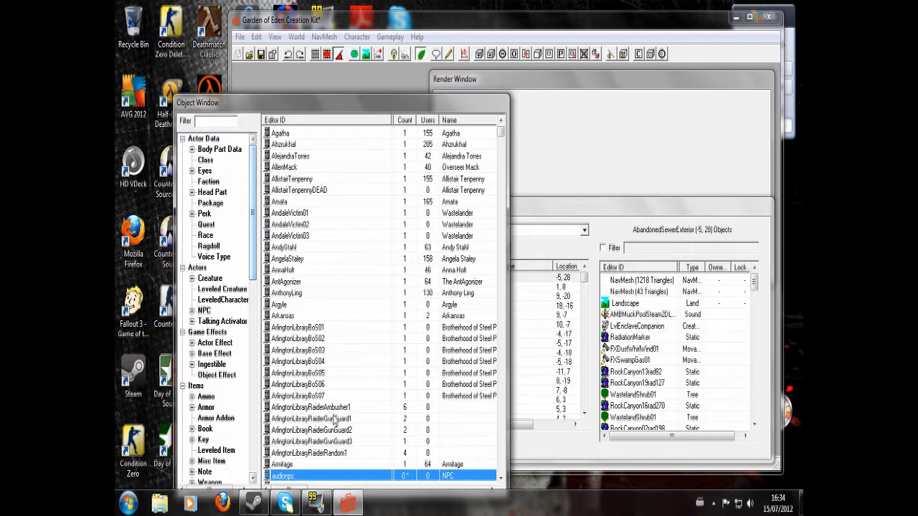
Step: Open the audioquest quest for editing and show its topics
left_click(207, 225)
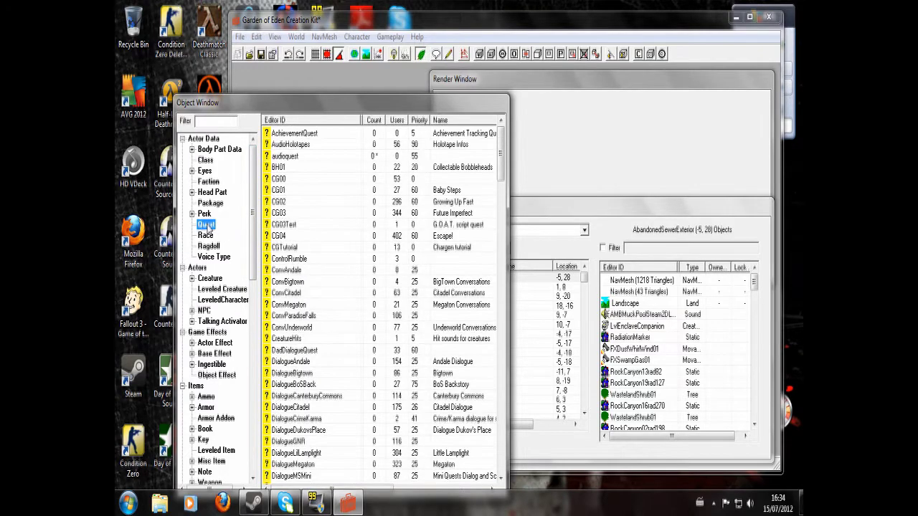
left_click(297, 157)
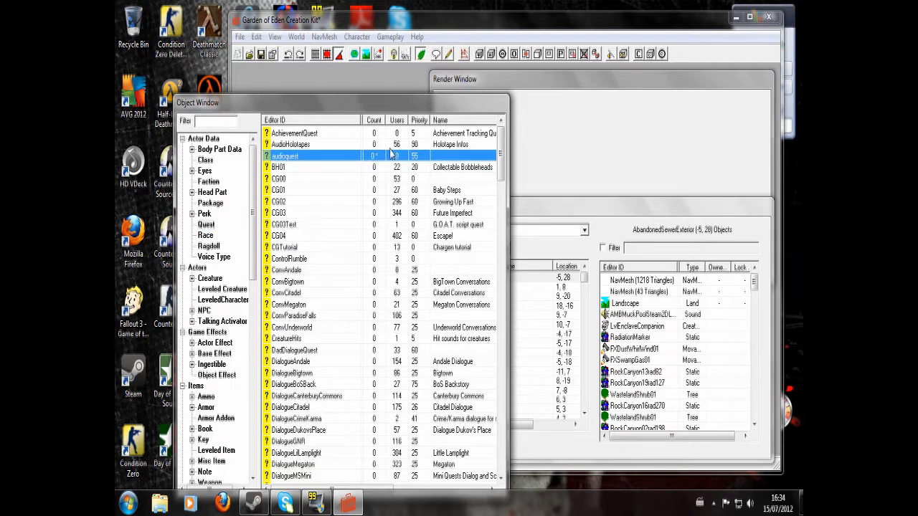
double_click(283, 157)
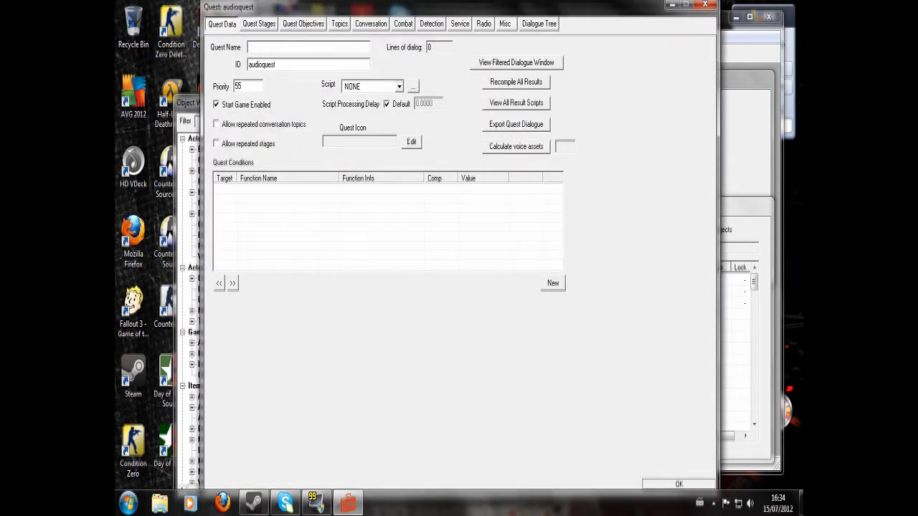
left_click(339, 24)
Step: Create a new topic with the ID audiotopic and add it to the quest
right_click(229, 92)
left_click(248, 97)
right_click(443, 214)
left_click(452, 224)
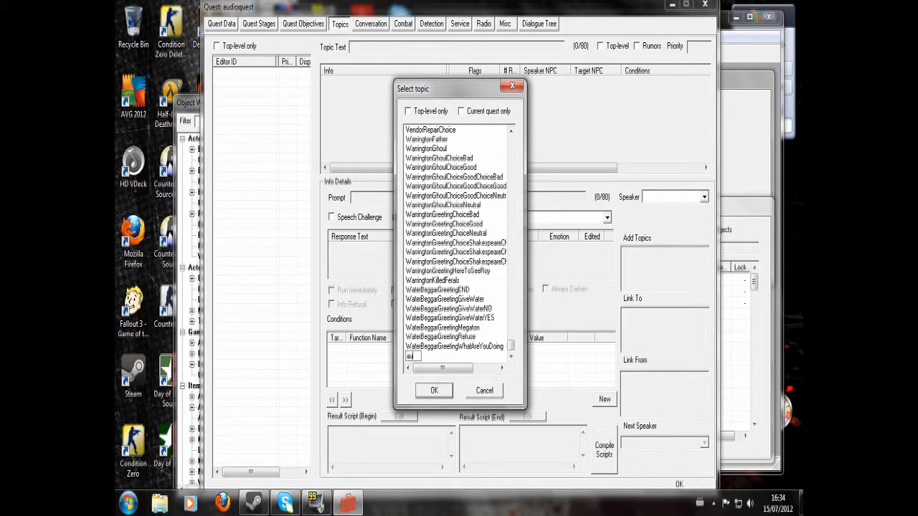
type("audio")
type("io")
type("topic")
key("Return")
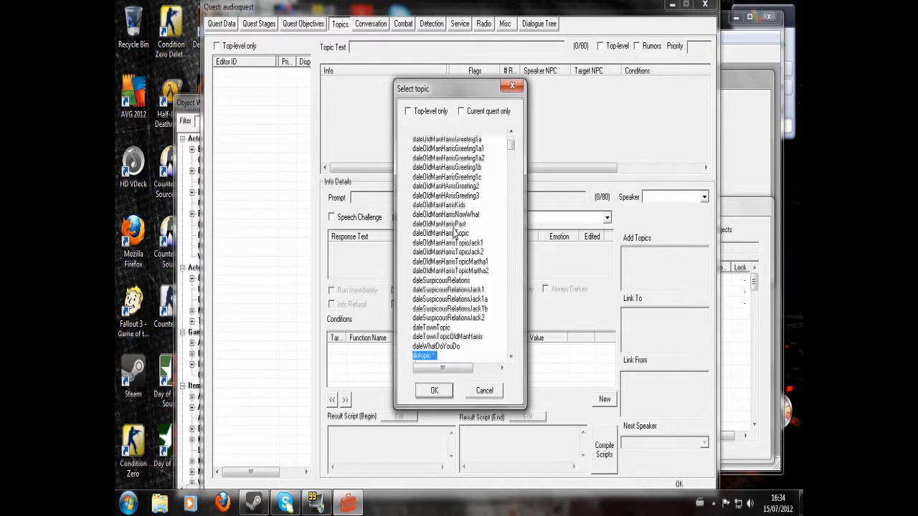
left_click(434, 390)
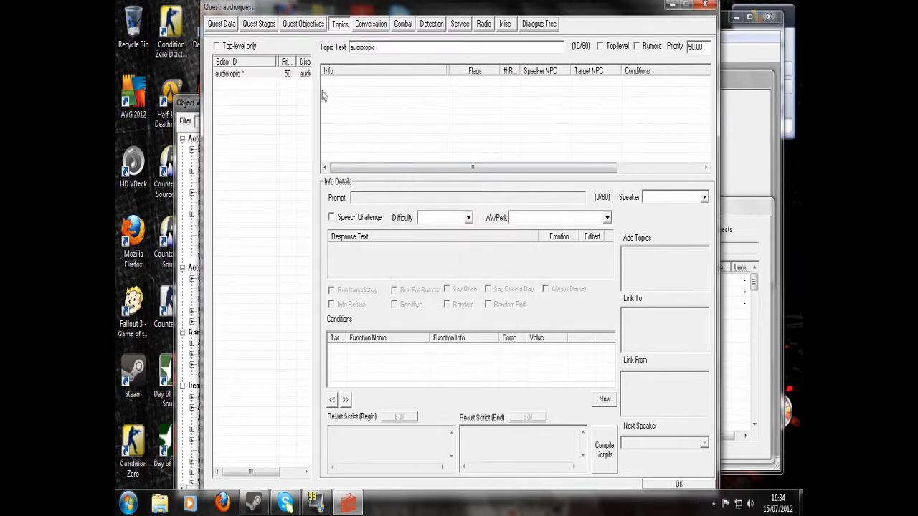
Step: Add a new info to audiotopic with the response text "This is an audio log"
right_click(357, 96)
left_click(367, 101)
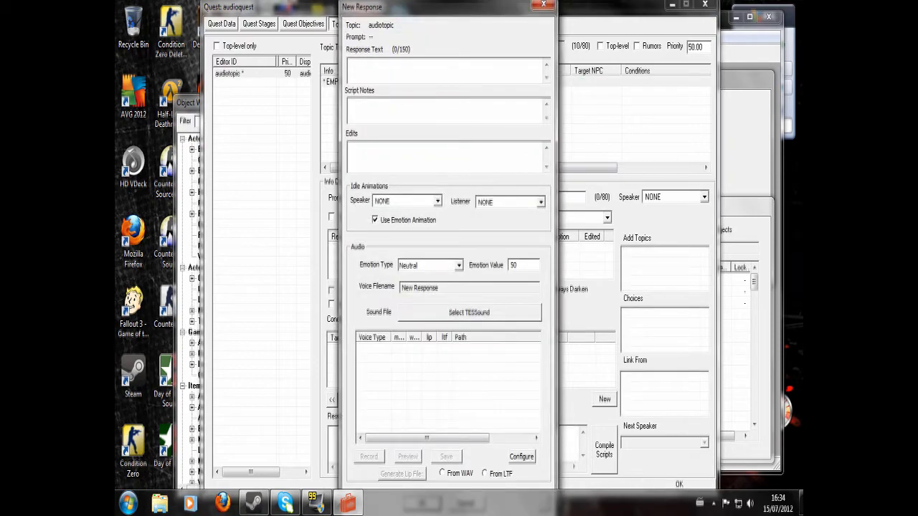
type("This is an audio log")
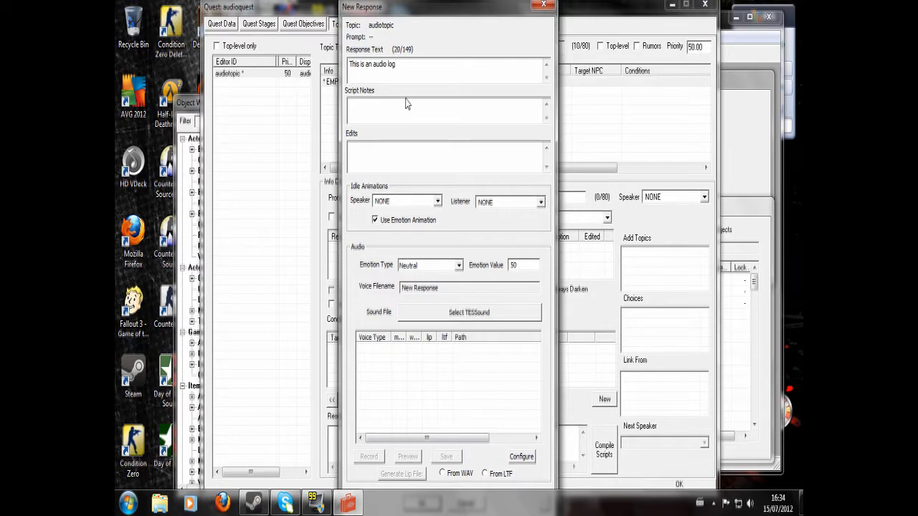
key("Return")
Step: Add a GetIsID condition to the audio log info with the NPC audionpc as its parameter, equal to 1
right_click(418, 373)
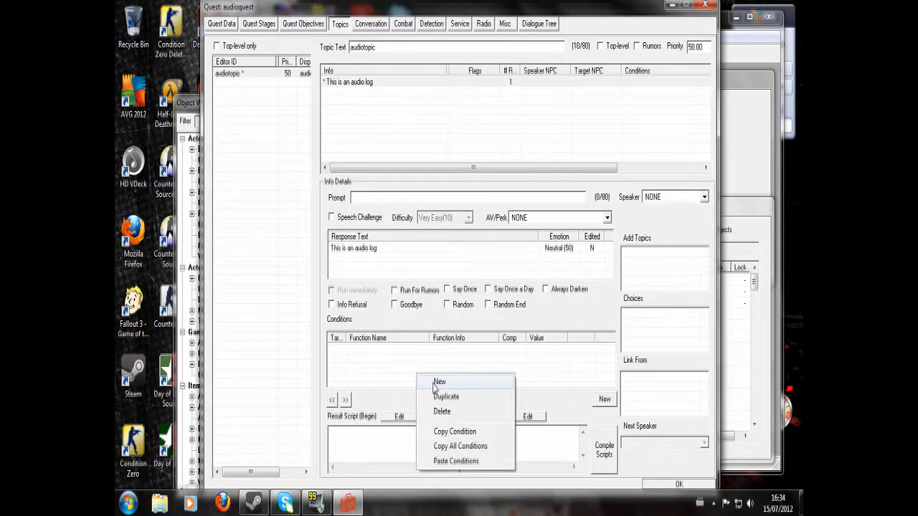
left_click(436, 382)
left_click(452, 431)
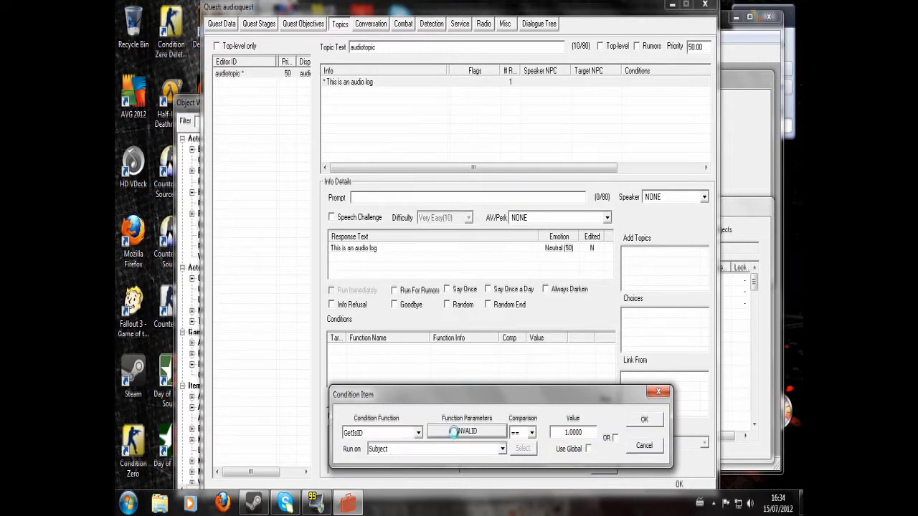
type("ag")
key("a")
key("a")
key("a")
key("a")
key("a")
key("a")
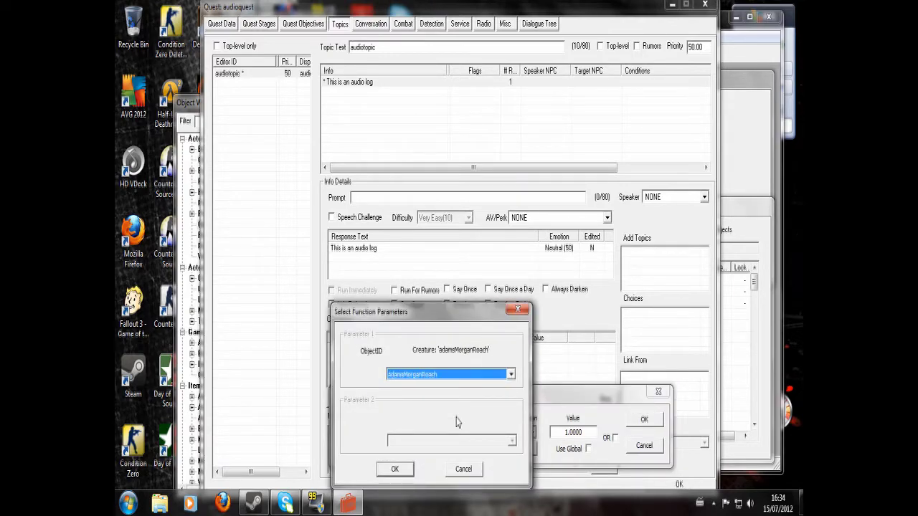
type("air")
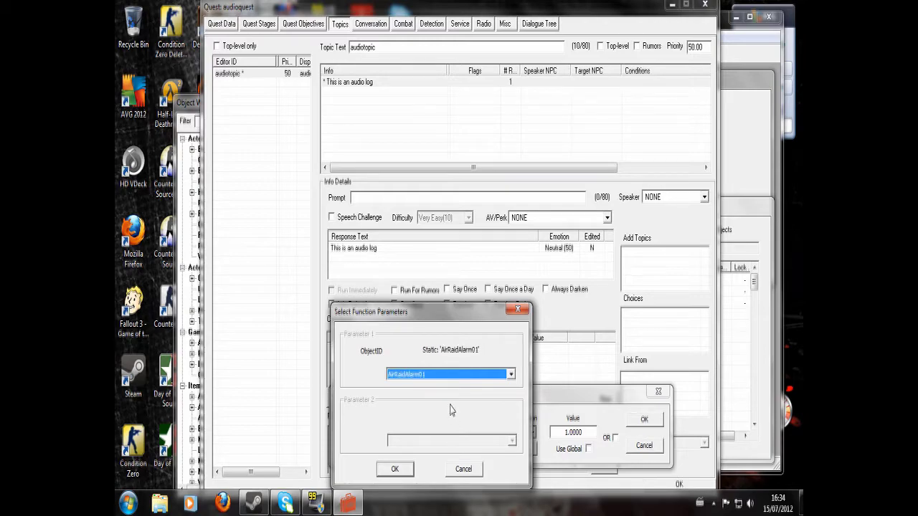
type("audionpc")
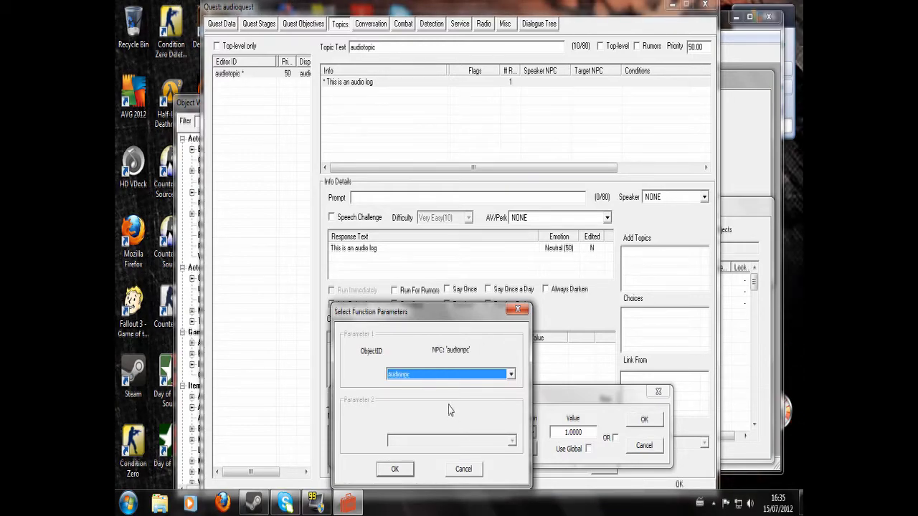
left_click(395, 470)
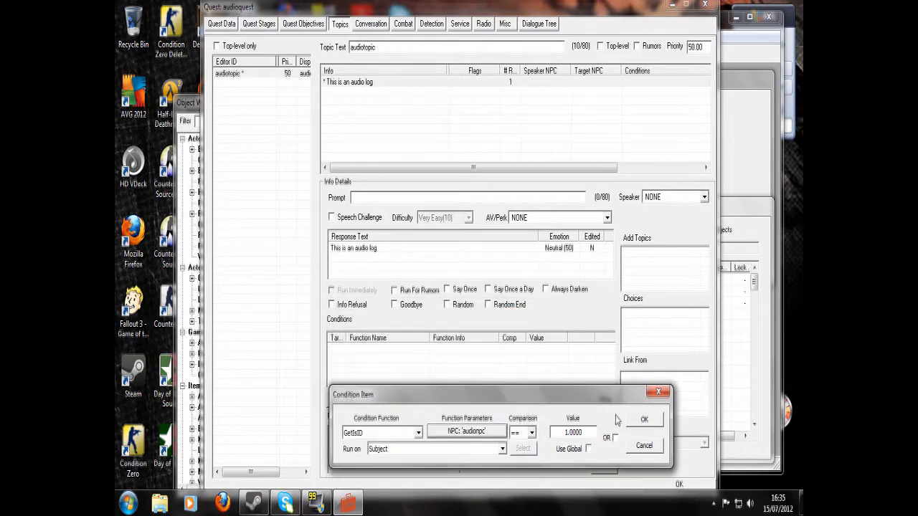
left_click(644, 420)
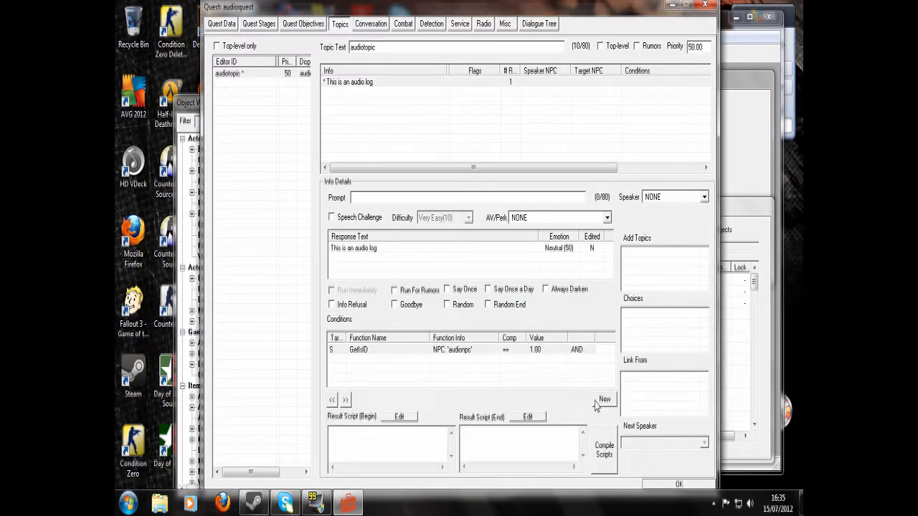
Step: Examine the voice type and audio settings of the "This is an audio log" response
left_click(373, 83)
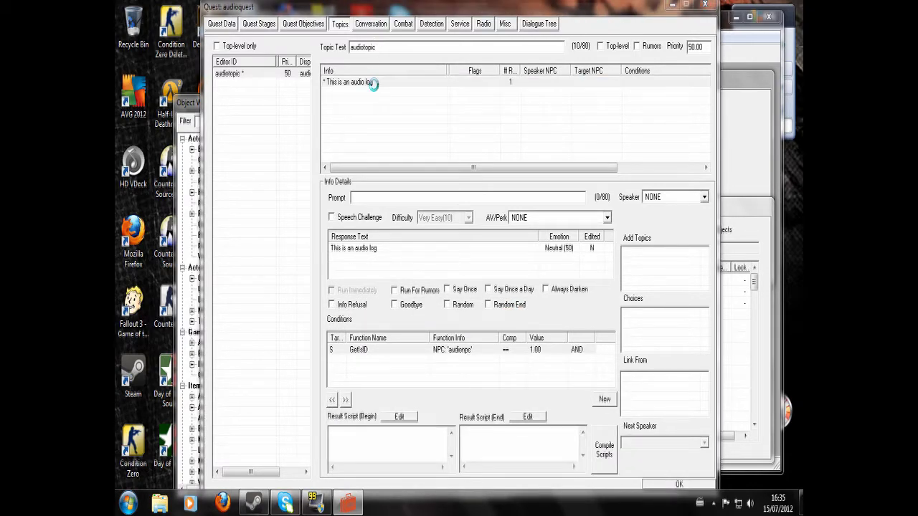
double_click(399, 249)
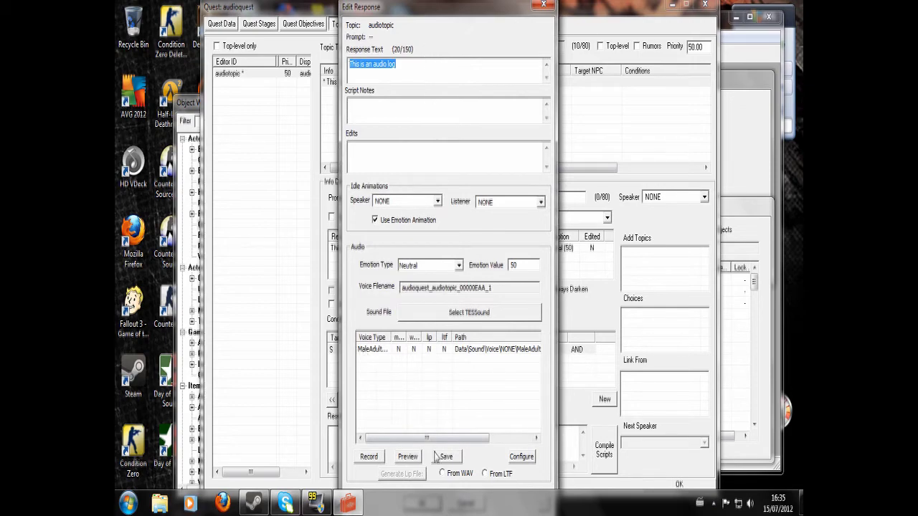
left_click(543, 5)
Step: Minimize the quest window and set the voice type of the NPC audionpc to audiovoice
left_click(672, 6)
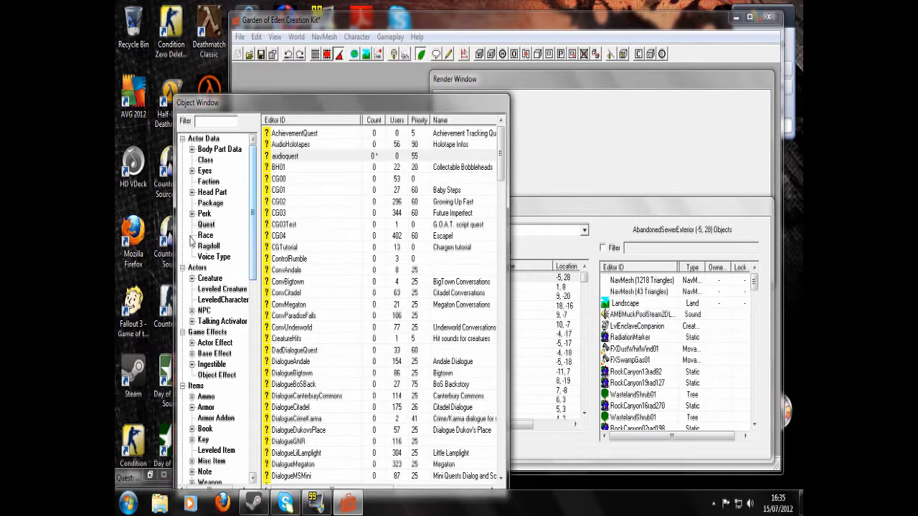
left_click(204, 311)
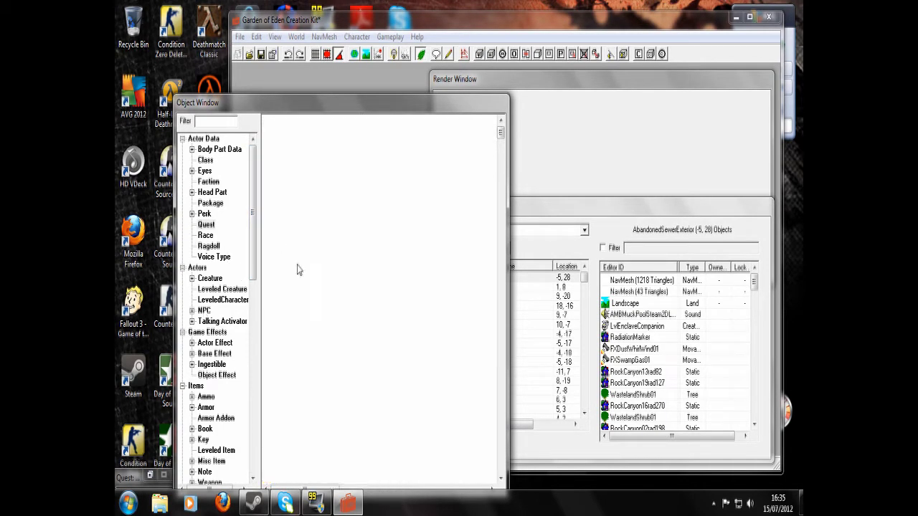
double_click(302, 476)
left_click(523, 203)
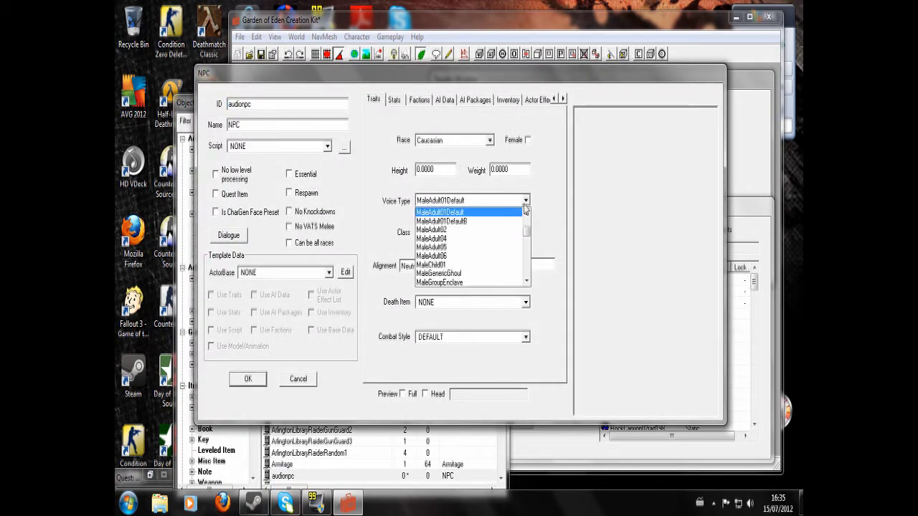
key("a")
left_click(509, 213)
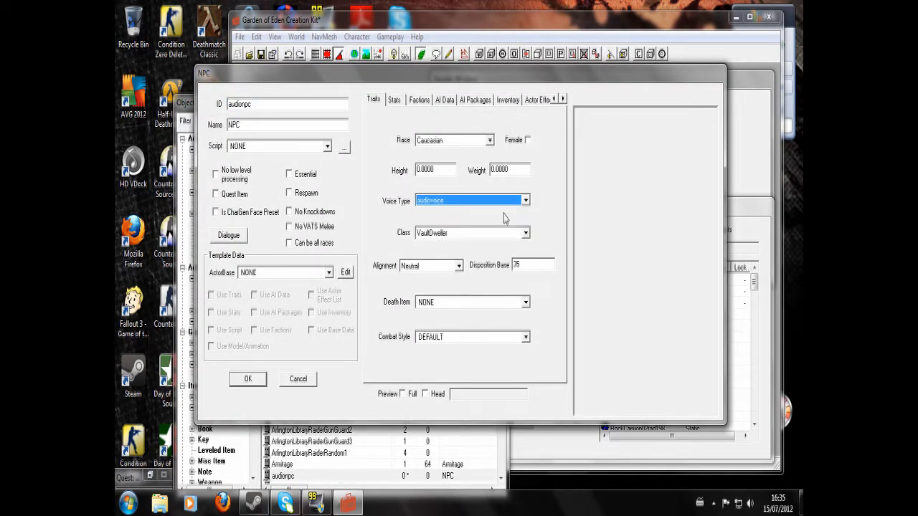
left_click(245, 379)
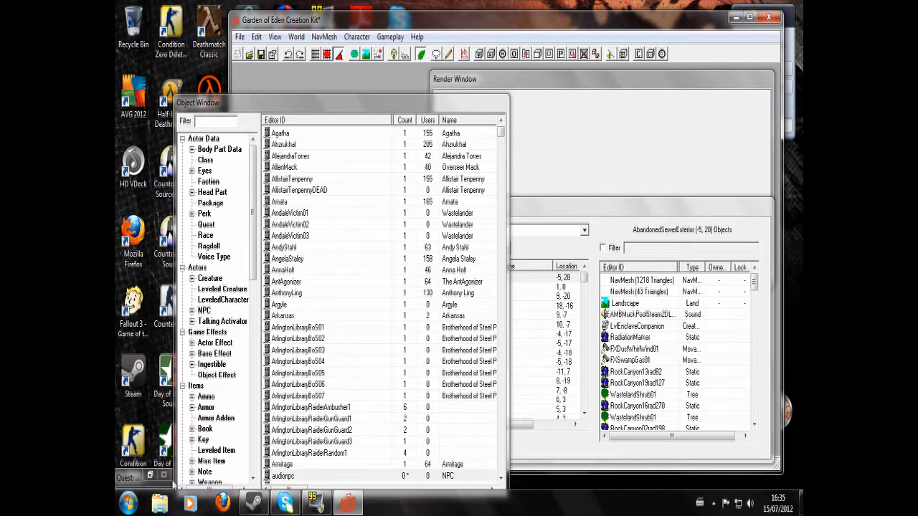
Step: Record and save voice audio for the "This is an audio log" response, and confirm the response and the quest
left_click(150, 475)
left_click(420, 81)
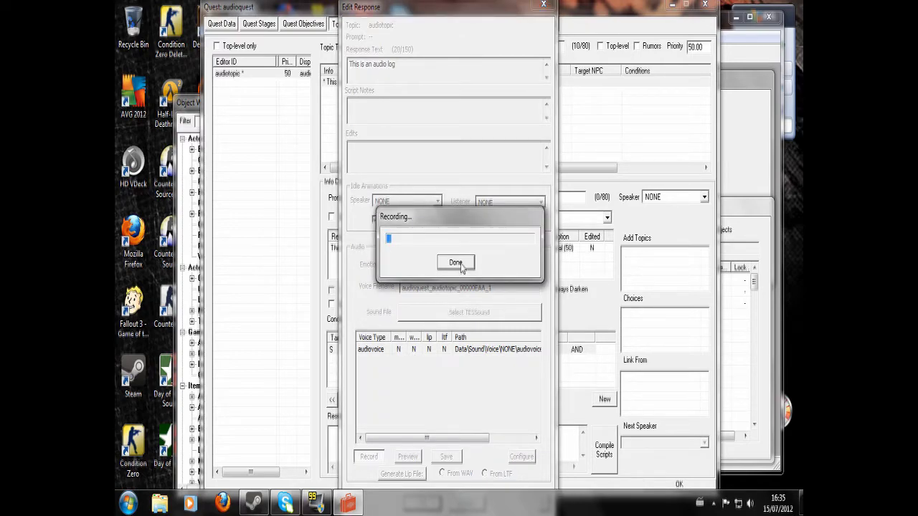
left_click(457, 263)
left_click(446, 456)
left_click(558, 302)
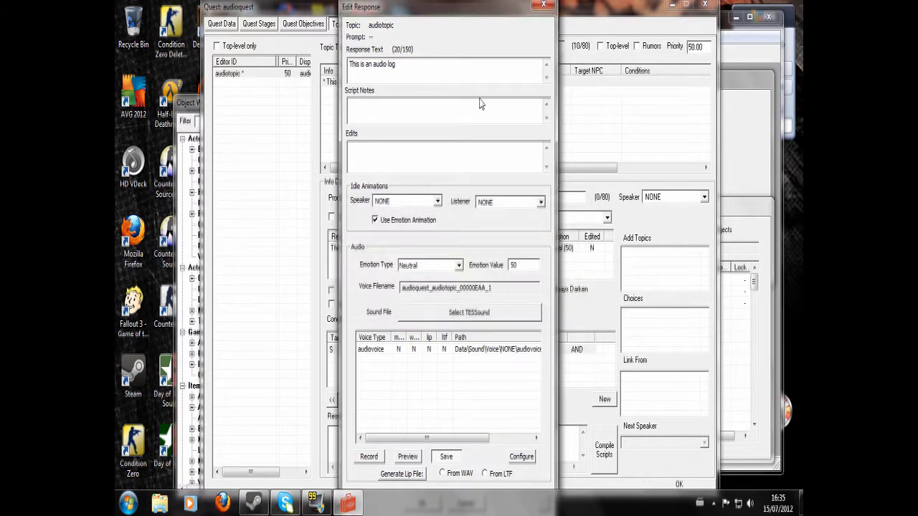
key("Return")
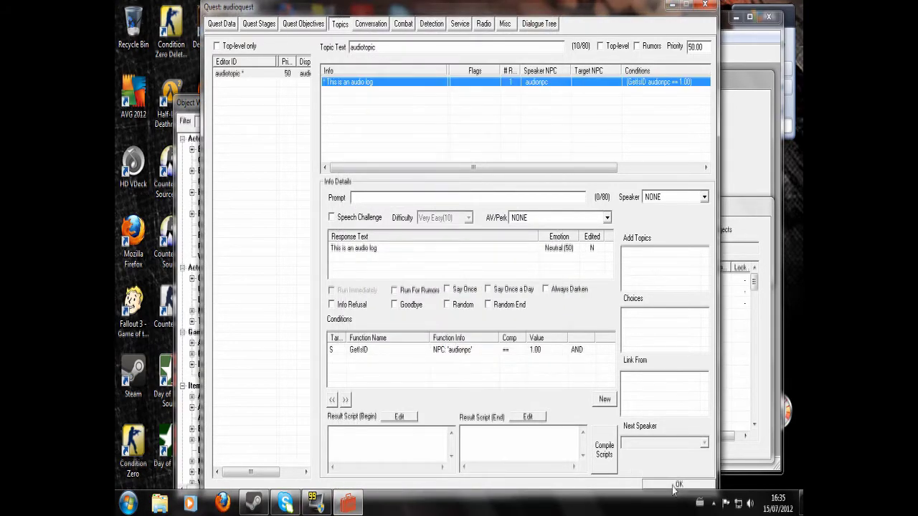
left_click(676, 485)
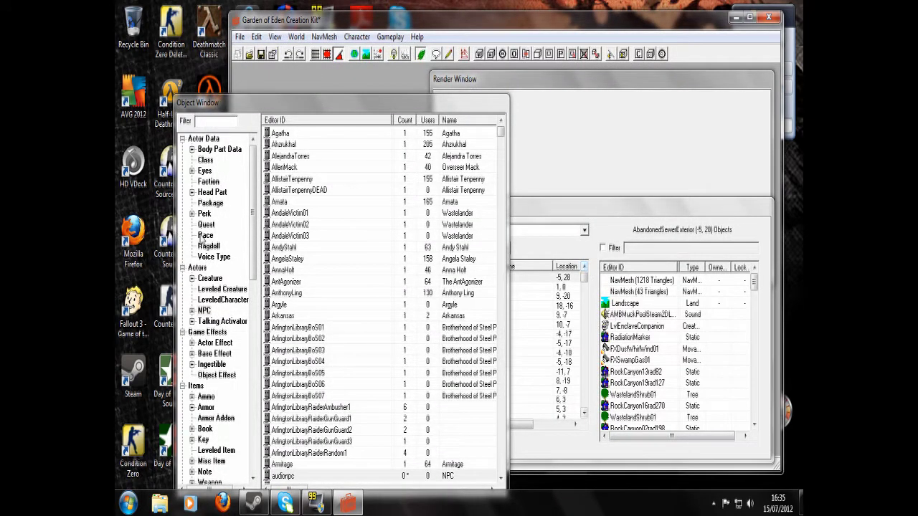
Step: Load the Springvale cell of the Wasteland world space into the render view
left_click(564, 210)
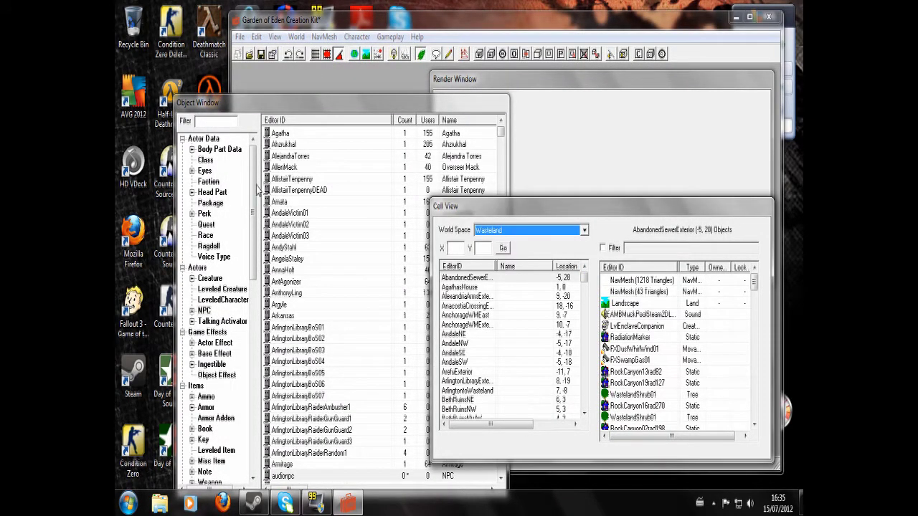
left_click(456, 296)
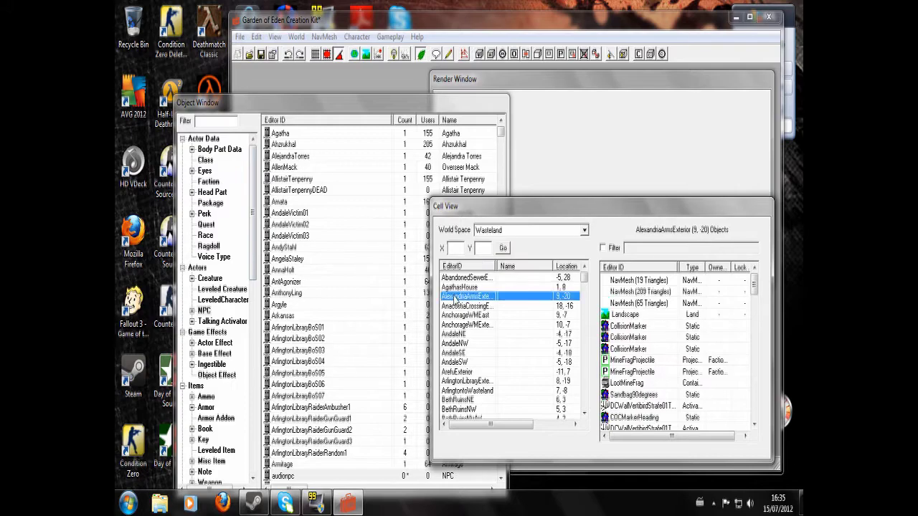
key("s")
scroll(474, 423, "down", 4)
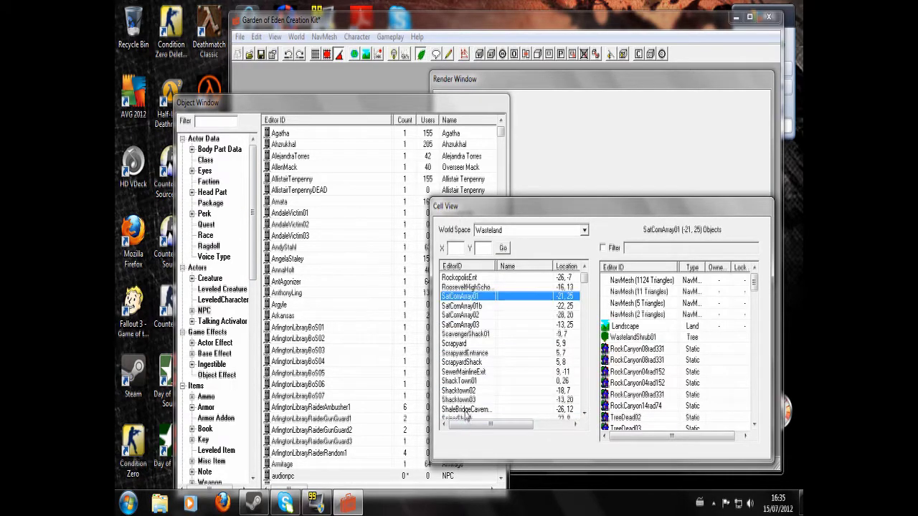
scroll(466, 377, "down", 2)
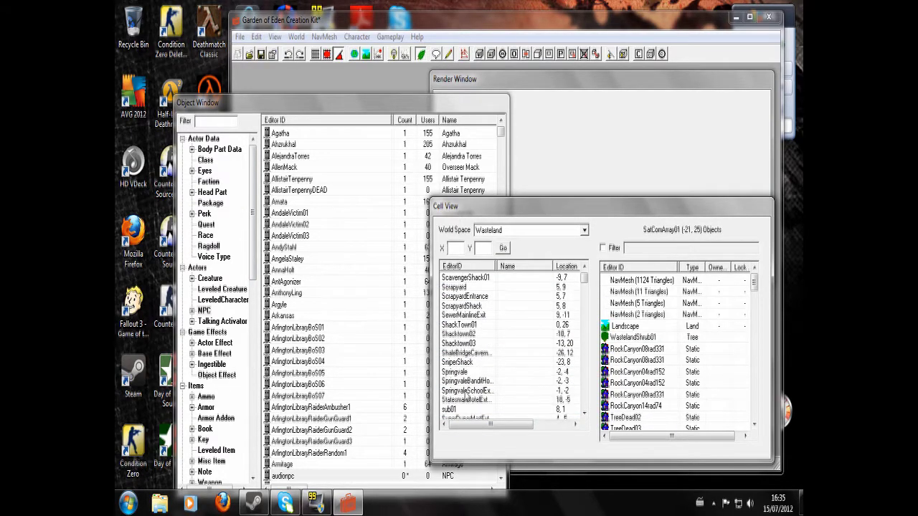
double_click(463, 373)
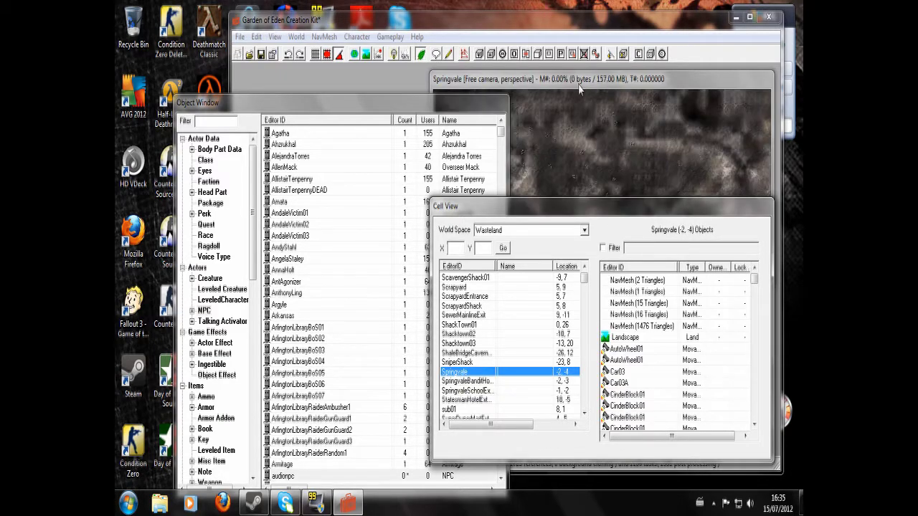
Step: Dismiss all warnings of the missing-texture type and place the audionpc NPC on the road in the Springvale cell
left_click(642, 162)
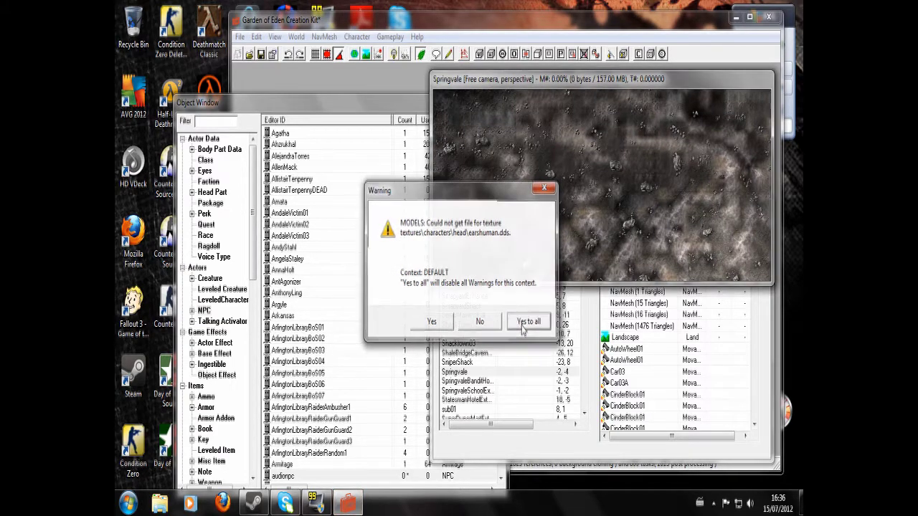
left_click(529, 322)
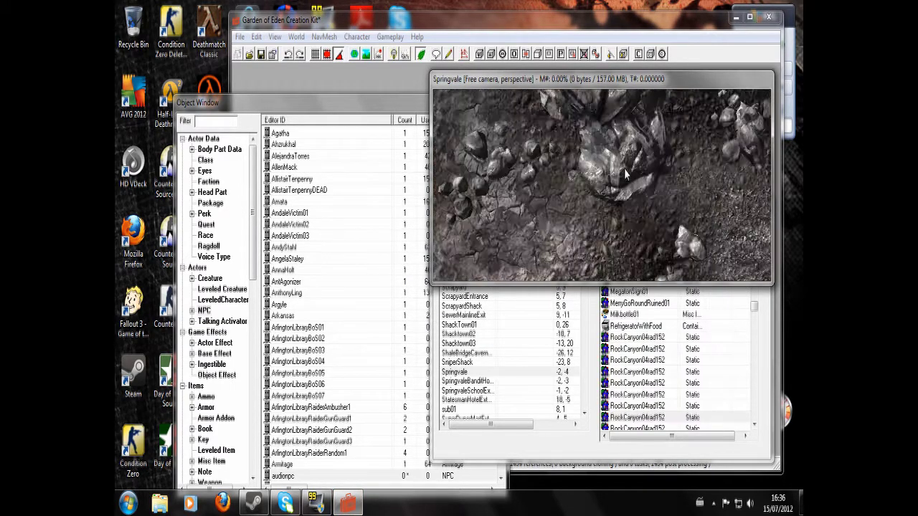
scroll(624, 169, "up", 3)
scroll(624, 169, "down", 5)
middle_click_drag(643, 145, 576, 237)
scroll(590, 211, "down", 3)
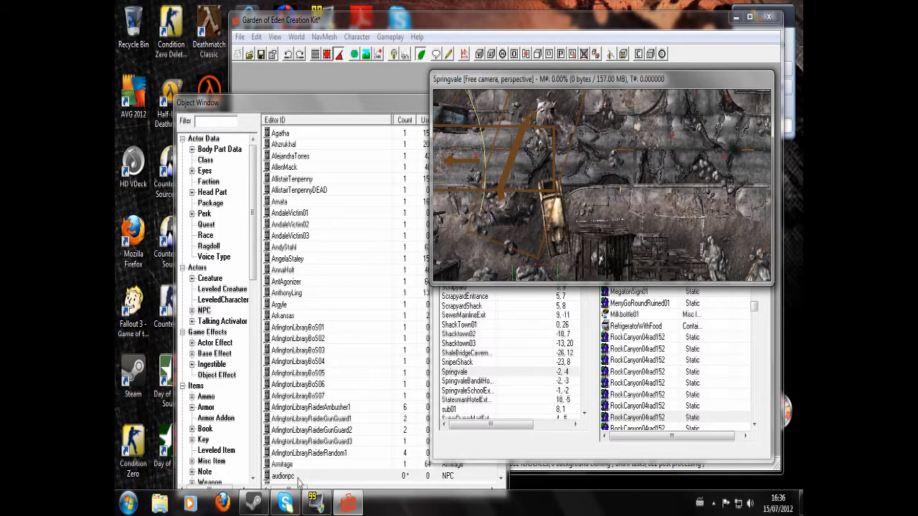
left_click(272, 477)
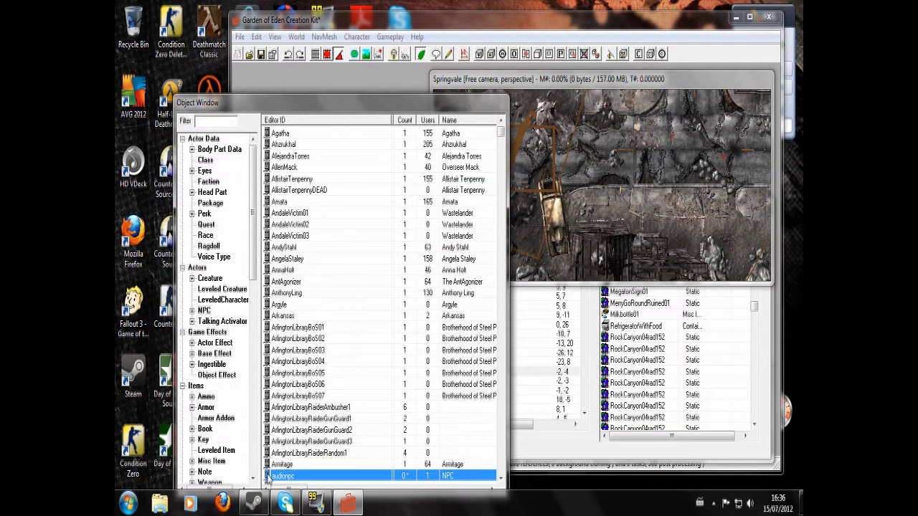
left_click_drag(267, 474, 672, 138)
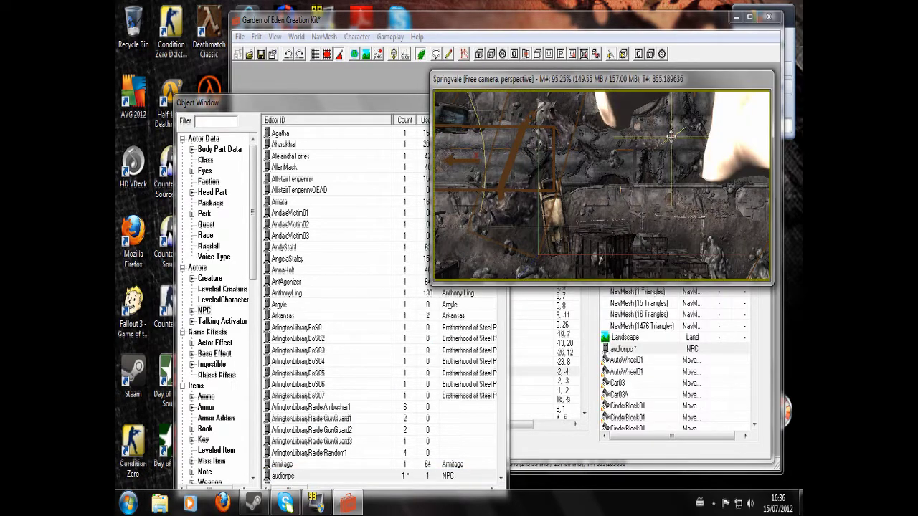
Step: Drop the placed audionpc to the ground and move it onto the pavement near the yellow road sign
scroll(672, 136, "down", 2)
key("f")
scroll(670, 160, "up", 3)
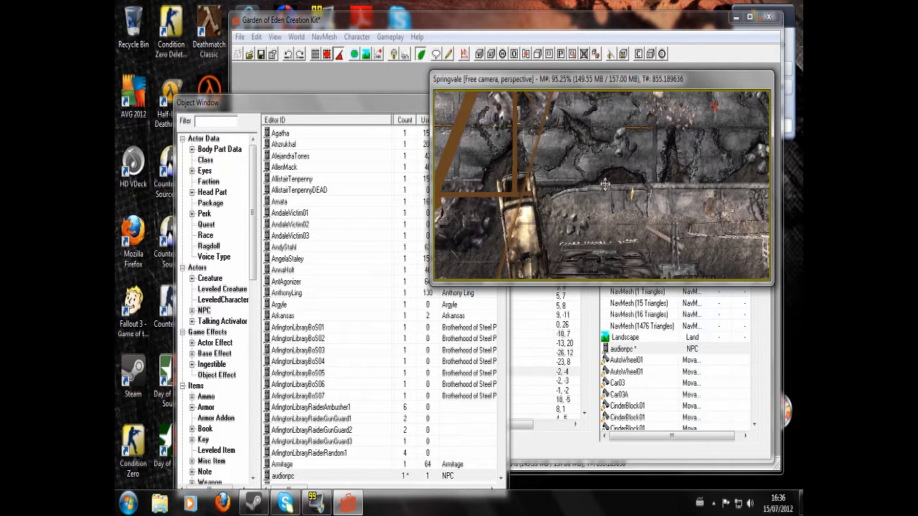
scroll(605, 184, "up", 2)
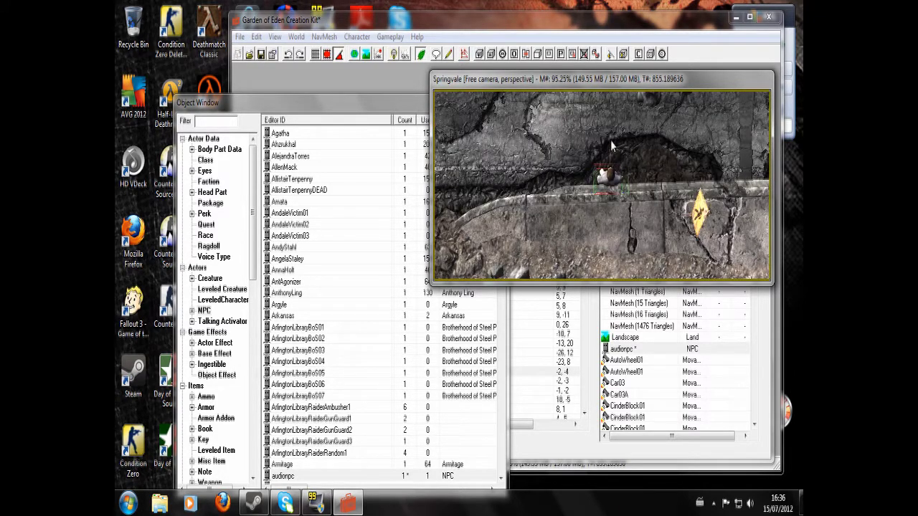
mouse_move(612, 174)
left_mouse_down()
mouse_move(612, 200)
mouse_move(609, 181)
left_mouse_up()
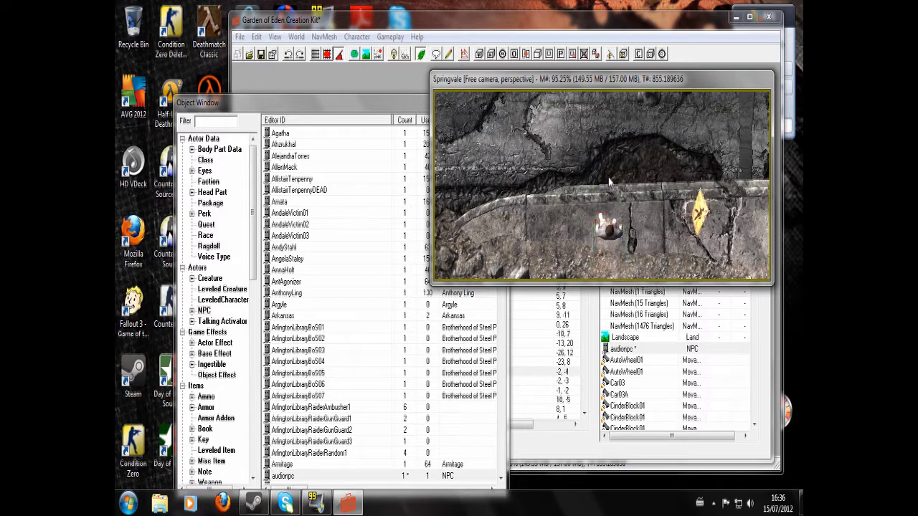
Step: Set the placed audionpc reference to Initially Disabled
double_click(606, 223)
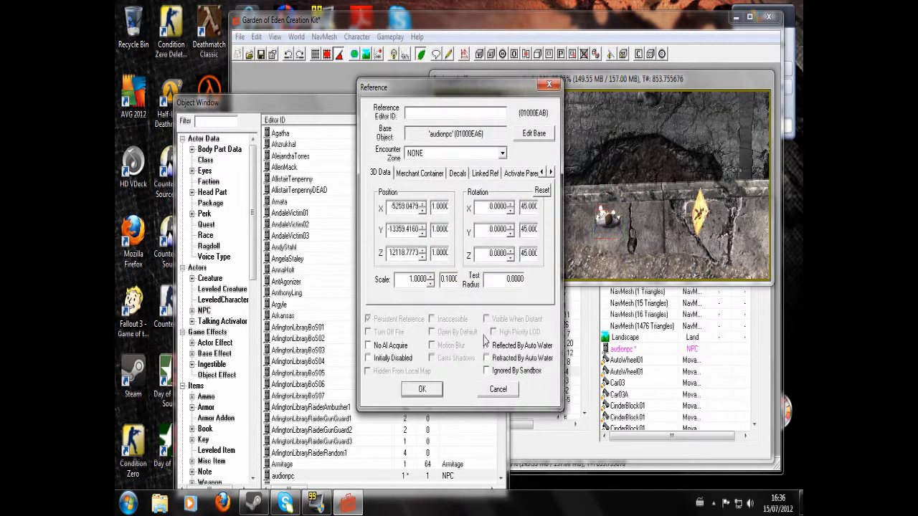
left_click(368, 358)
left_click(422, 388)
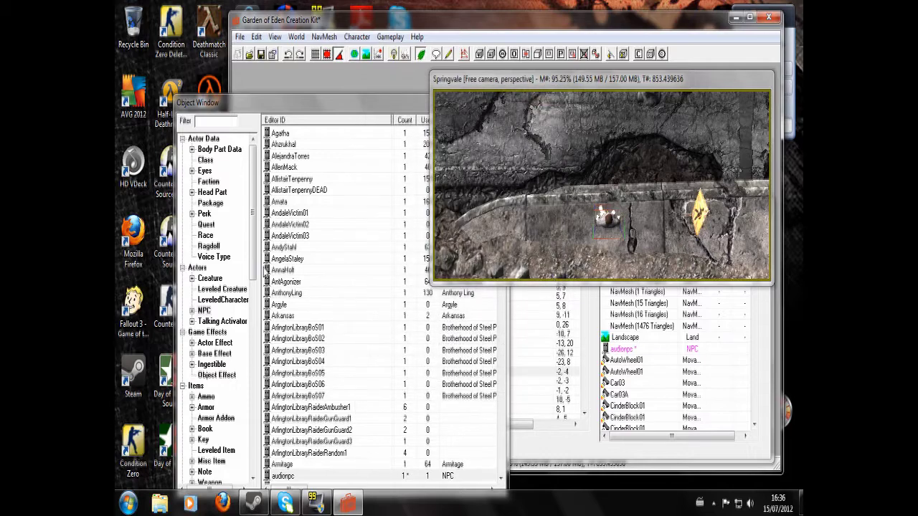
Step: Edit the AWMNoteMercenary note, setting its ID to myaudiolog and its name to Audio Log, and clear its note text
left_click_drag(253, 237, 253, 298)
left_click(204, 333)
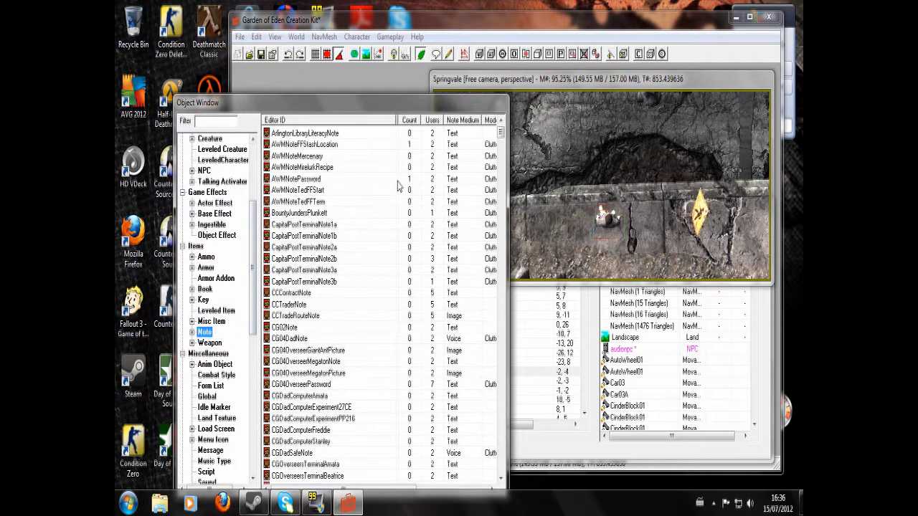
left_click_drag(510, 172, 574, 173)
left_click(317, 157)
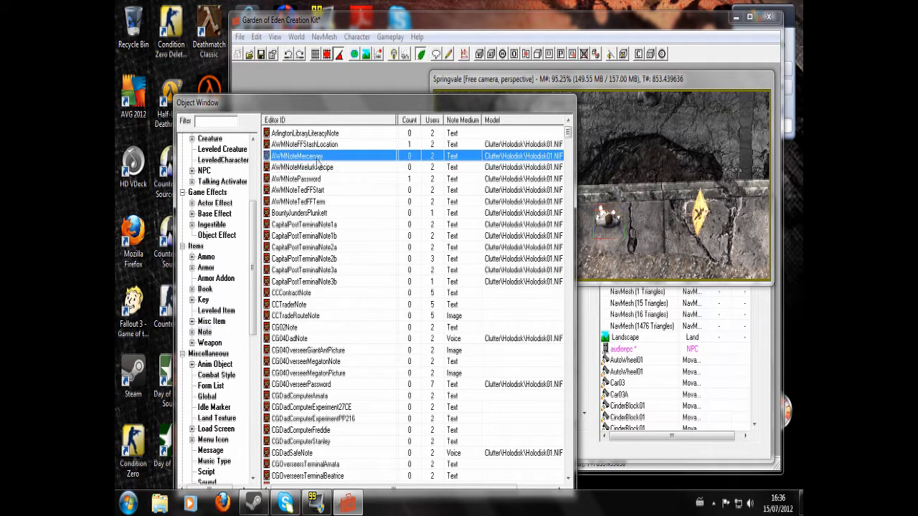
right_click(316, 158)
left_click(349, 182)
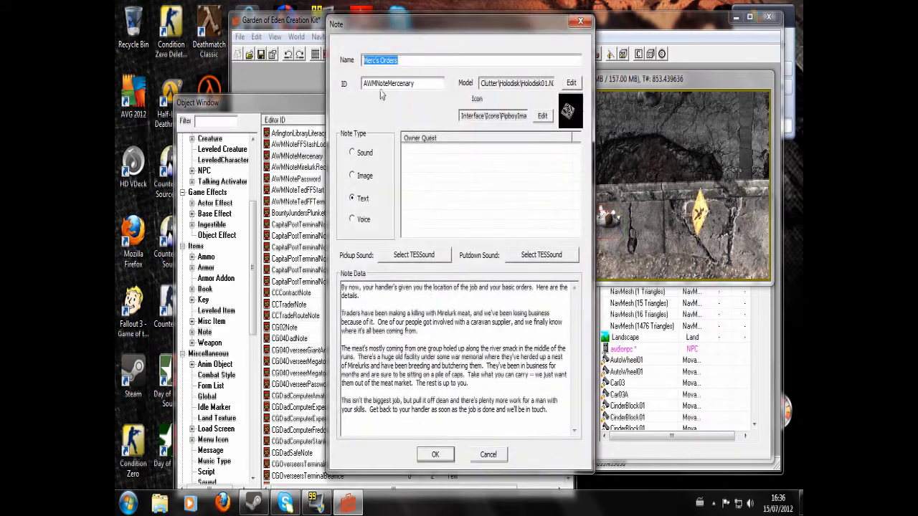
key("Tab")
type("mya")
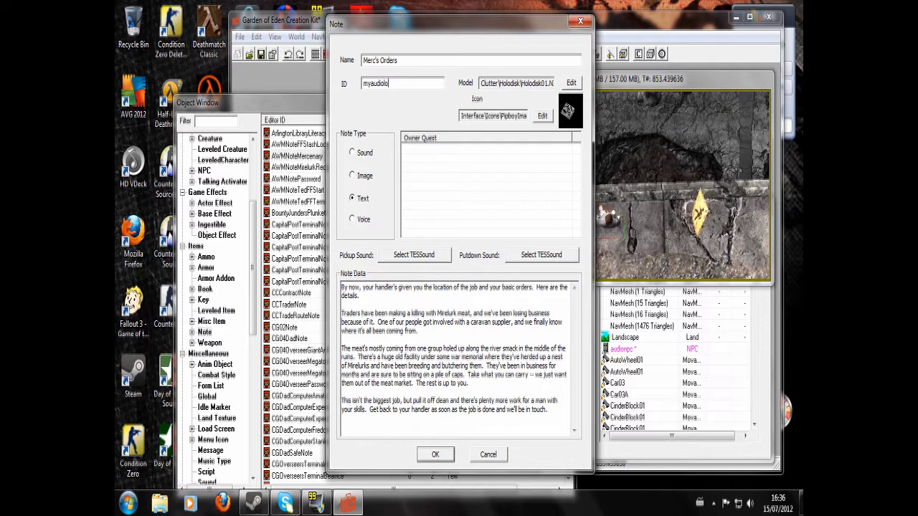
key("shift+Tab")
type("Au")
key("ctrl+a")
key("Delete")
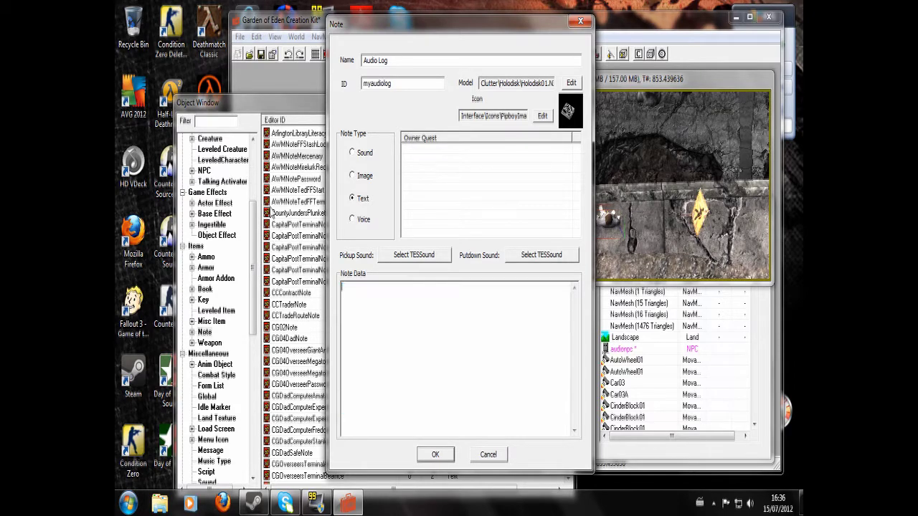
Step: Make the note a Voice note with speaker audionpc and topic audiotopic, and create it as a new form
left_click(353, 221)
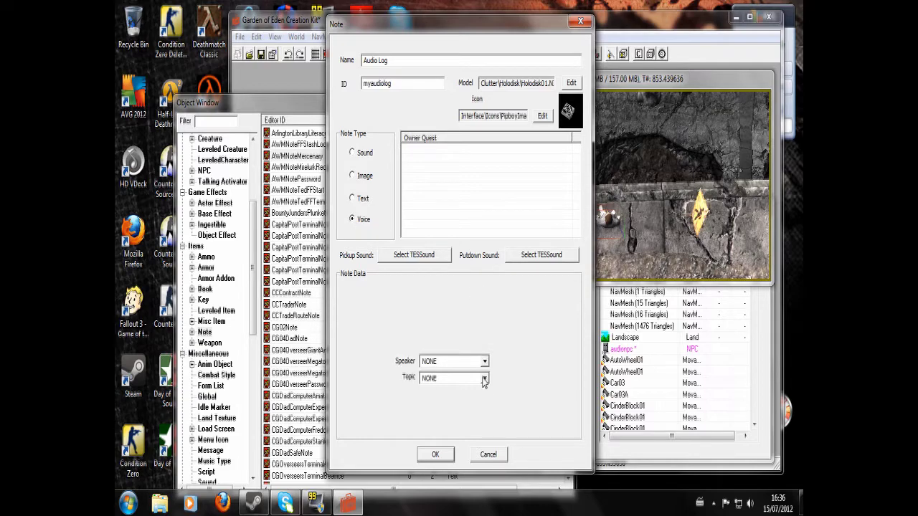
left_click(485, 361)
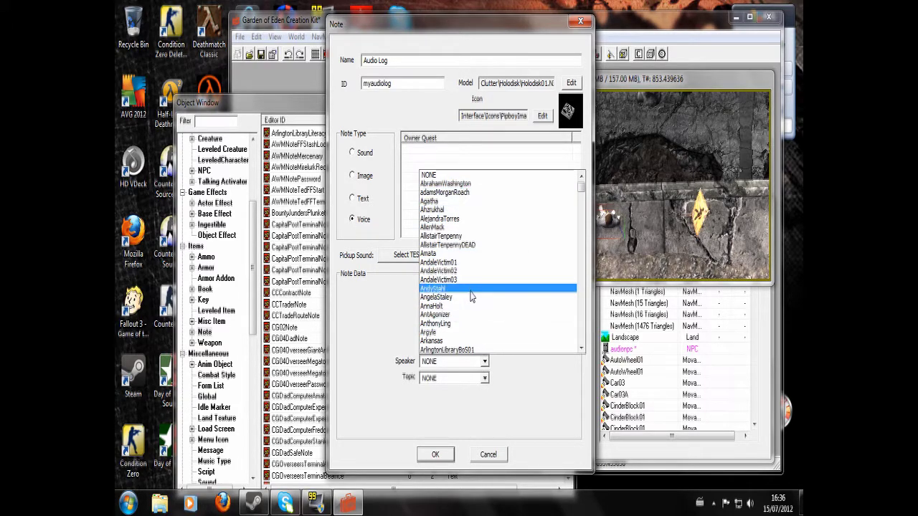
type("audionpc")
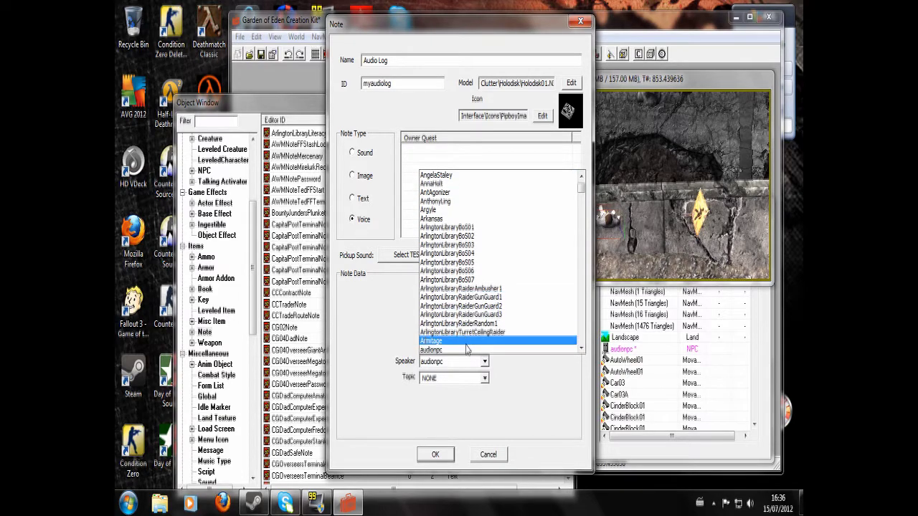
left_click(470, 350)
left_click(485, 379)
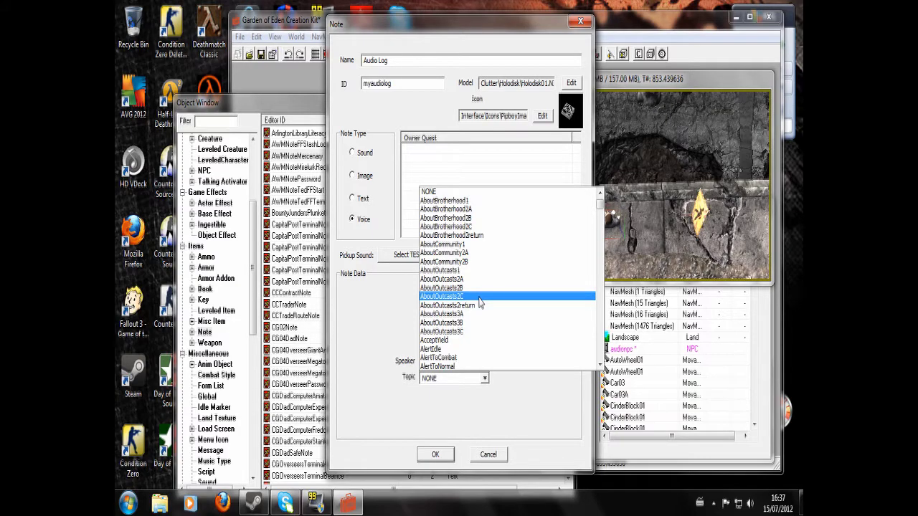
type("audiotopic")
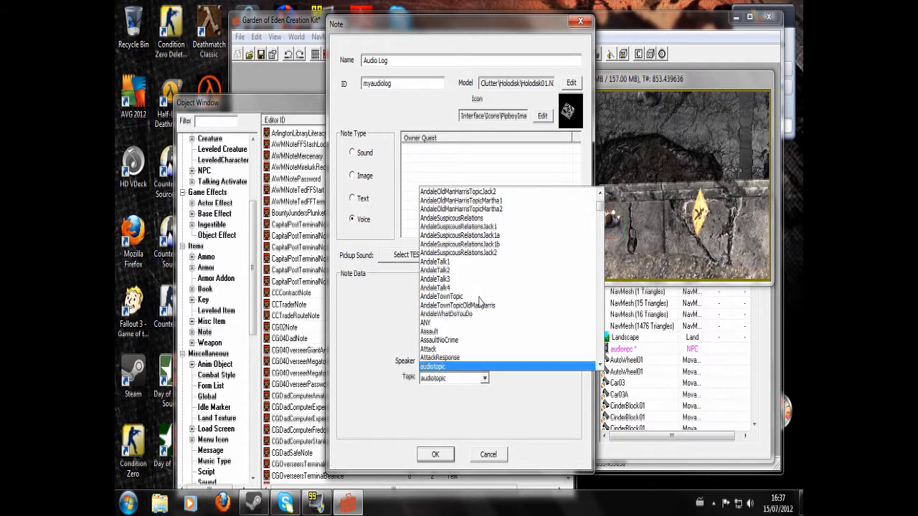
left_click(477, 366)
left_click(436, 455)
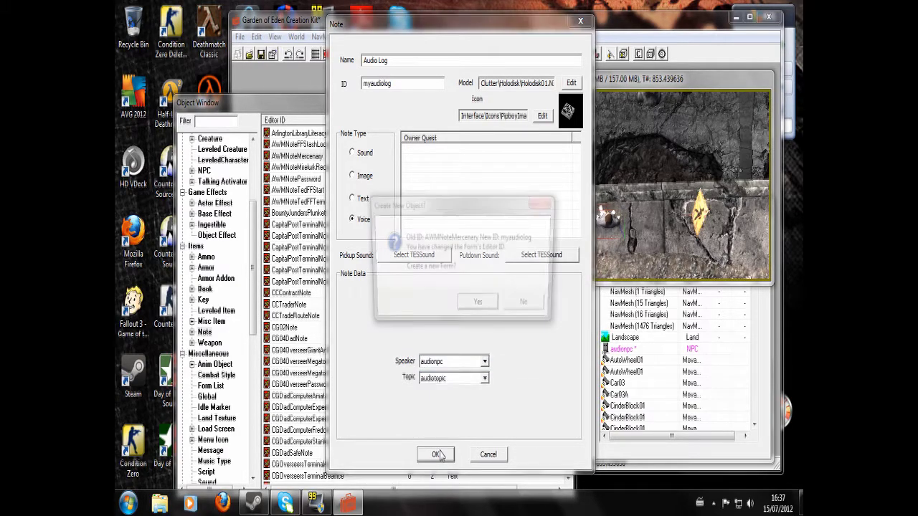
left_click(477, 307)
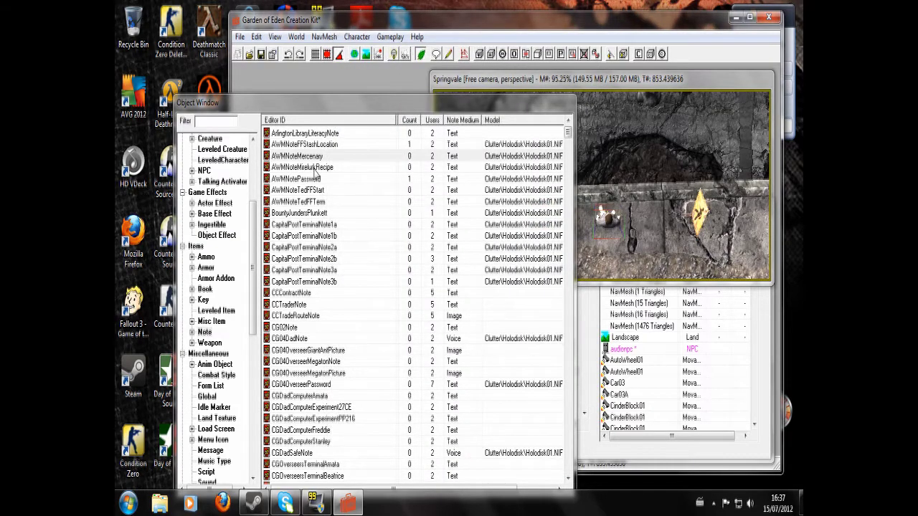
Step: Find the myaudiolog note among the notes, place it near audionpc in Springvale and drop it to the ground
key("F2")
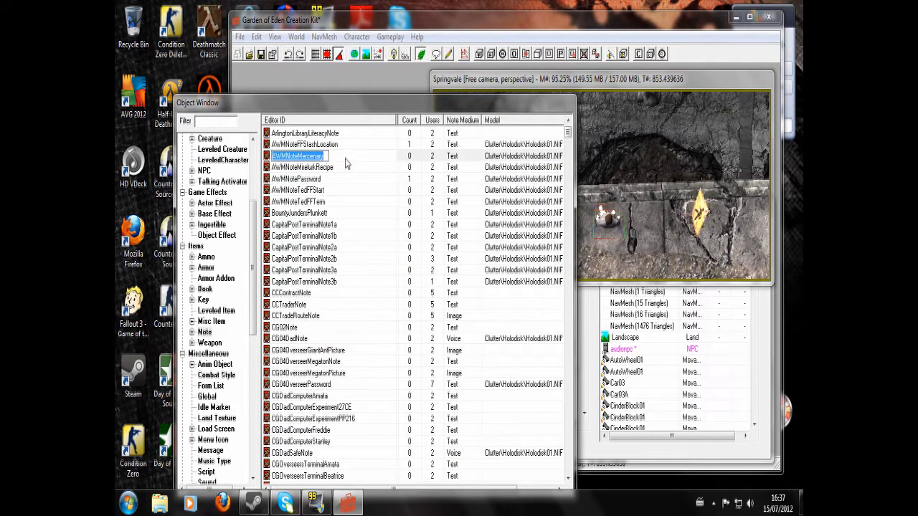
left_click(346, 159)
type("myaudiolog")
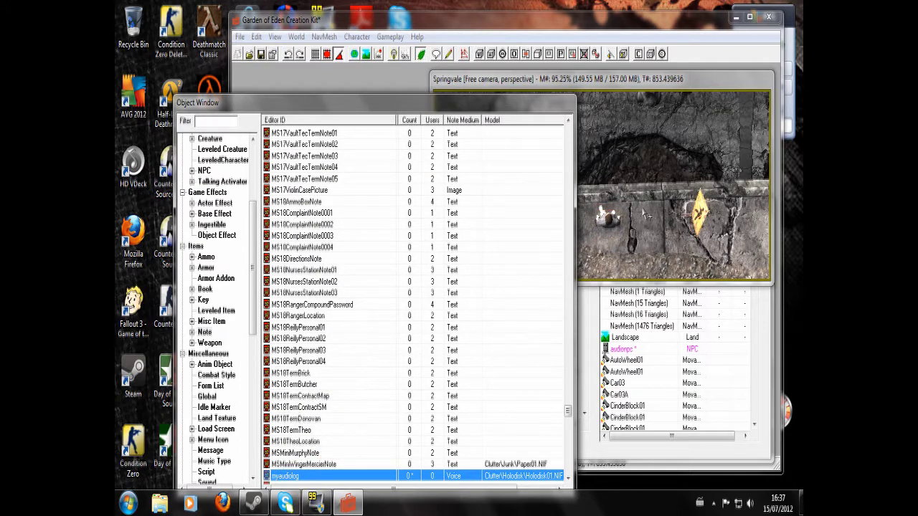
left_click_drag(648, 214, 652, 211)
key("f")
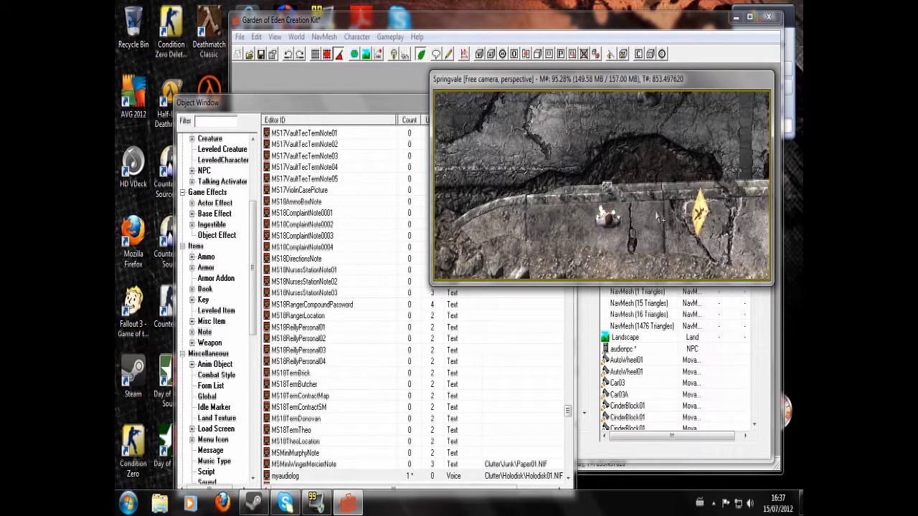
Step: Move the myaudiolog holodisk off the kerb onto the pavement beside audionpc and check its placement from the road side
scroll(648, 204, "up", 2)
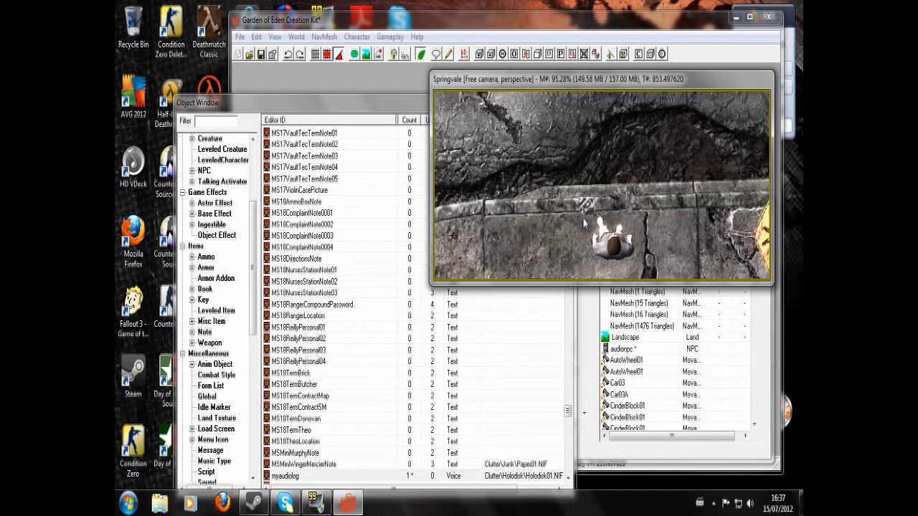
left_click_drag(584, 223, 563, 240)
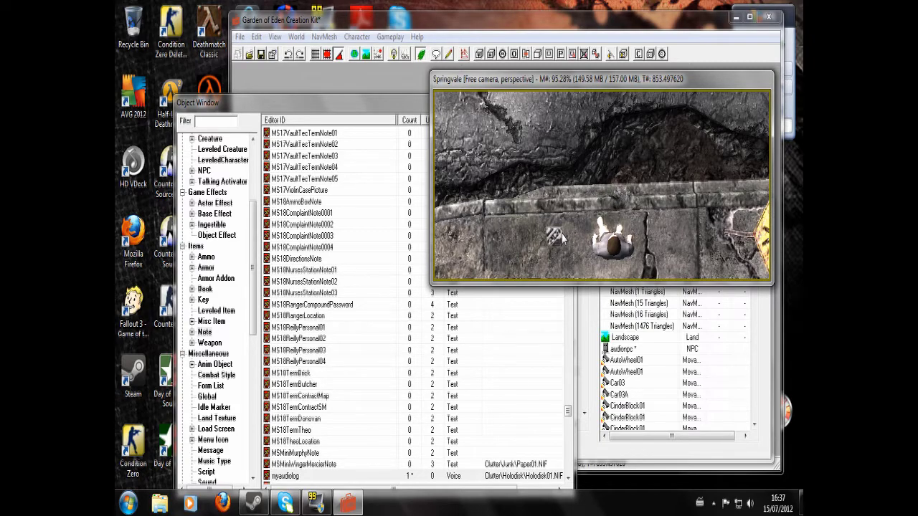
left_click(546, 250)
middle_click_drag(535, 243, 688, 183, "shift")
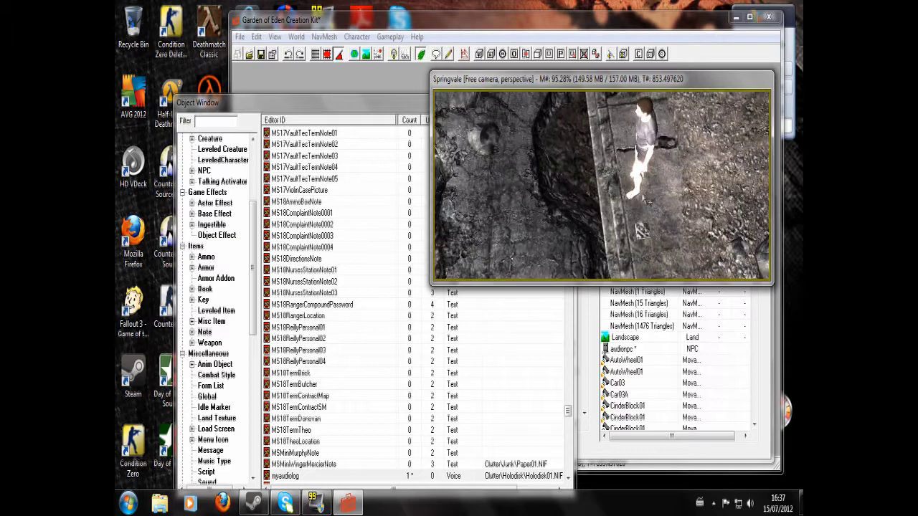
key("shift")
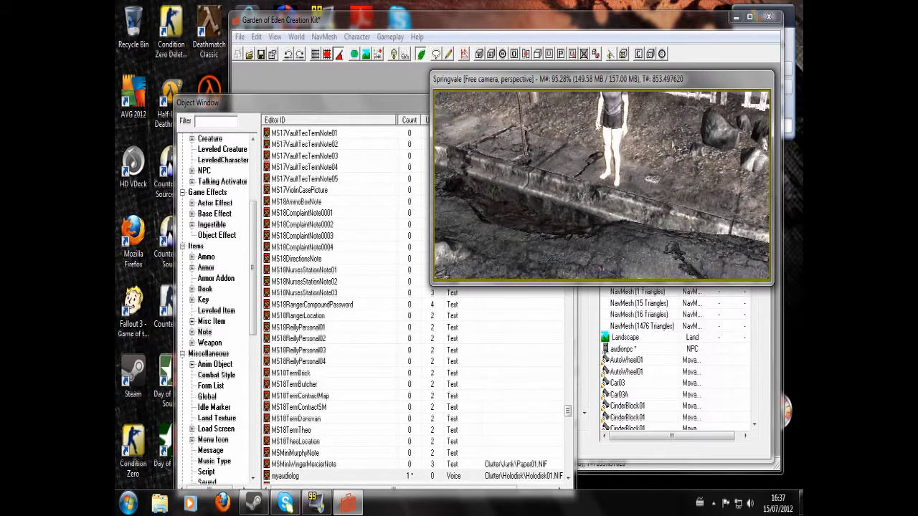
middle_click_drag(660, 170, 692, 159)
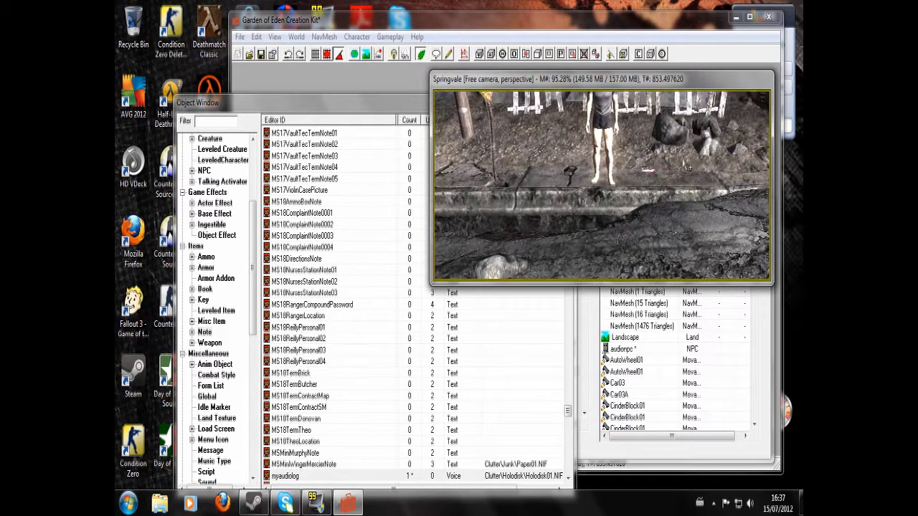